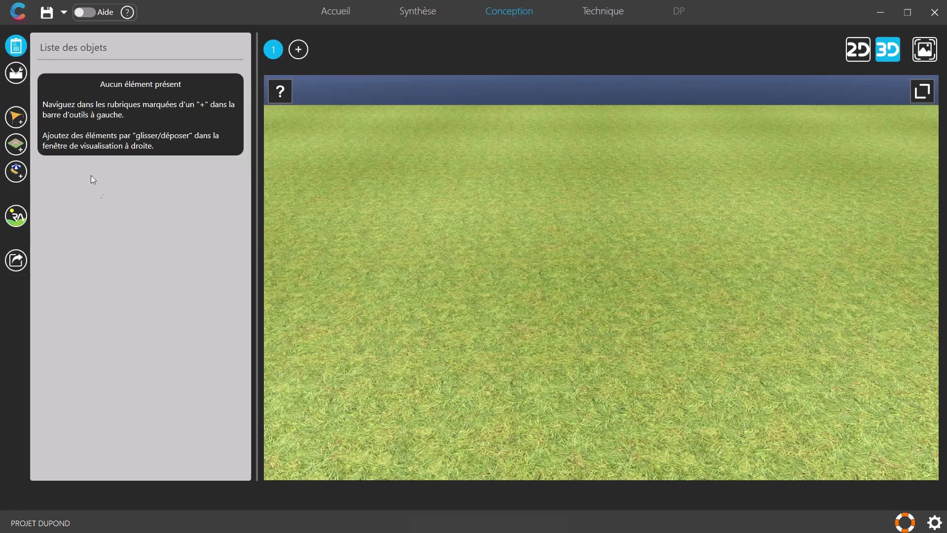
Step: Import the site plan automatically as the ground image, framing parcels 307 and 306 in the crop rectangle
{"action": "left_click", "coordinate": [17, 76]}
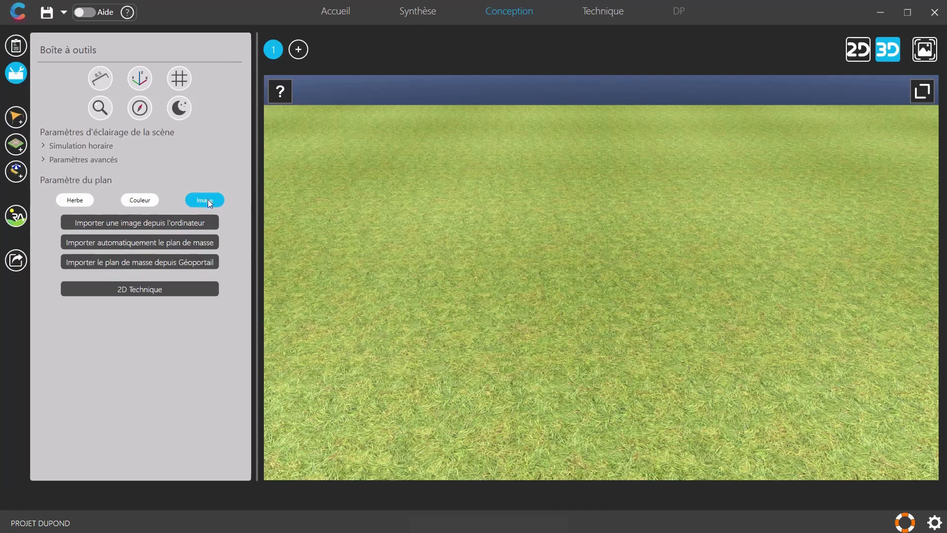
{"action": "left_click", "coordinate": [191, 244]}
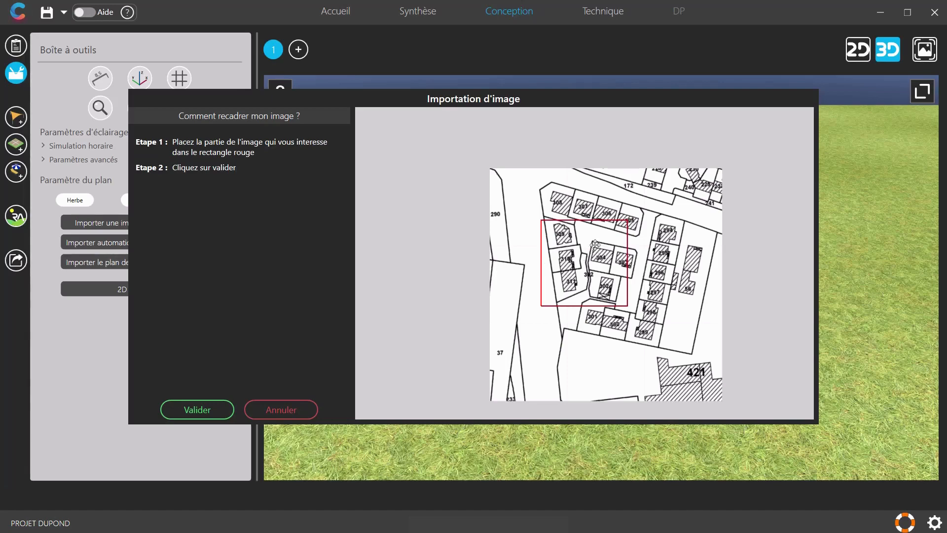
{"action": "left_click_drag", "start_coordinate": [595, 244], "coordinate": [583, 295]}
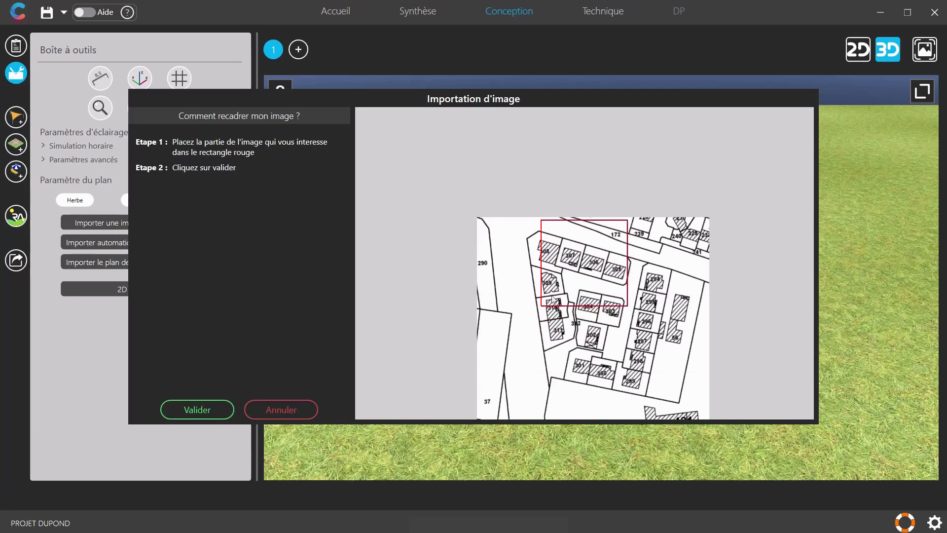
{"action": "left_click", "coordinate": [197, 410]}
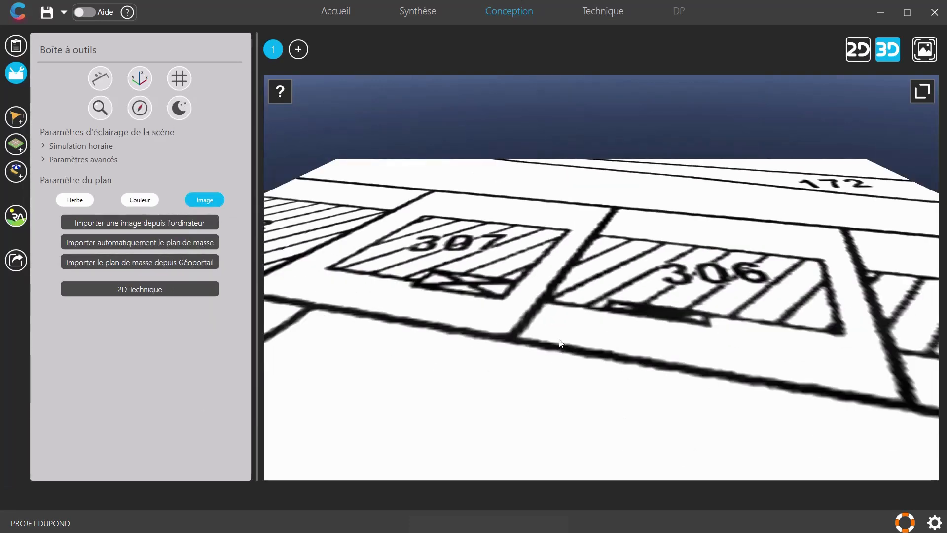
{"action": "scroll", "coordinate": [567, 349], "scroll_direction": "up", "scroll_amount": 2}
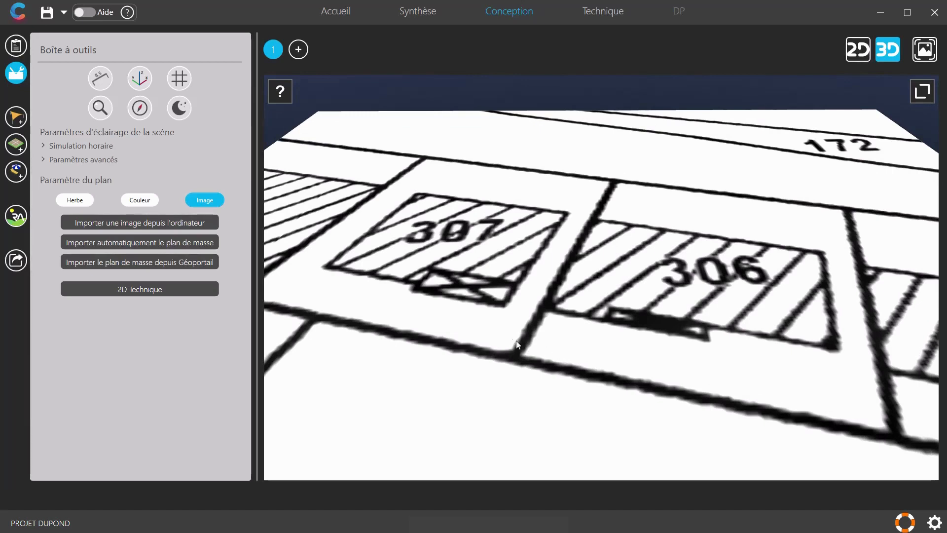
Step: Capture the Géoportail cadastral view around parcel 307 for import and align the reference segment with the parcel's lower boundary
{"action": "left_click", "coordinate": [150, 263]}
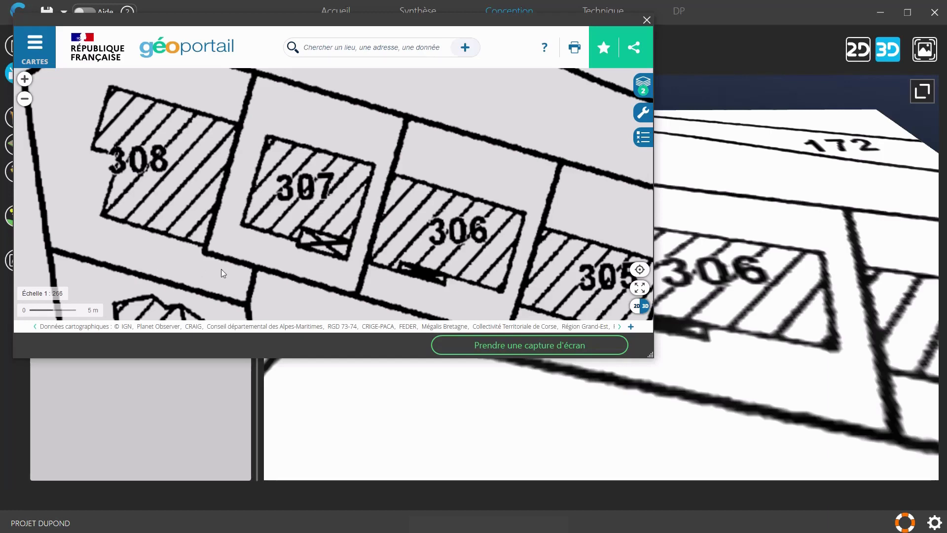
{"action": "left_click", "coordinate": [488, 348]}
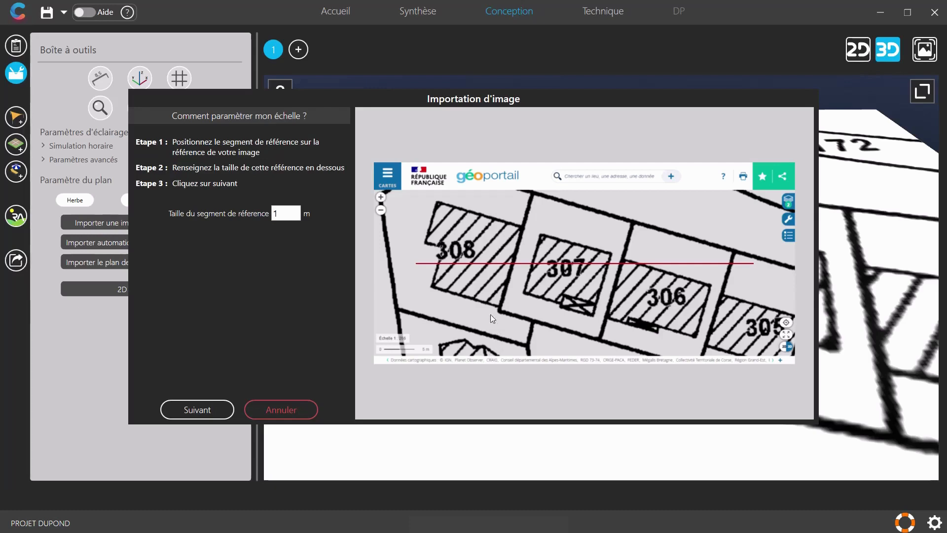
{"action": "mouse_move", "coordinate": [418, 265]}
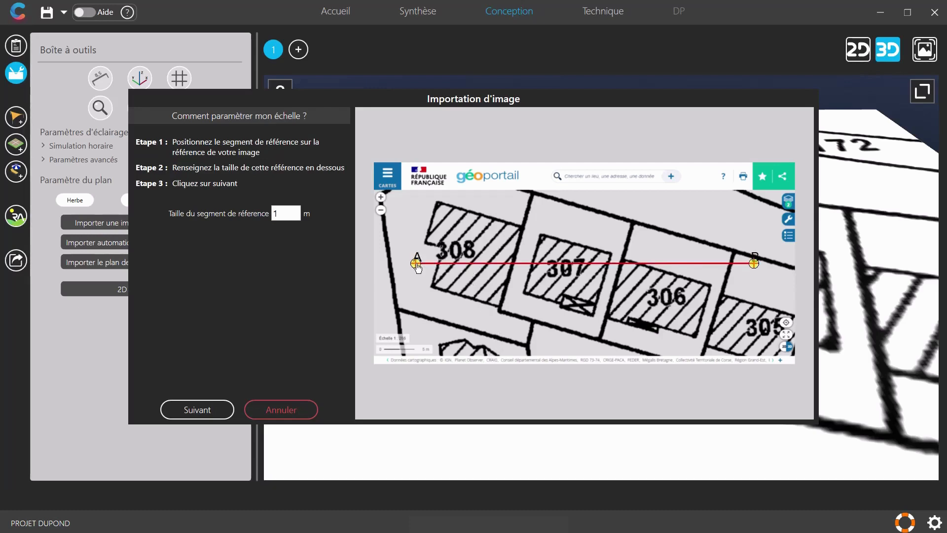
{"action": "left_click_drag", "start_coordinate": [418, 265], "coordinate": [498, 311]}
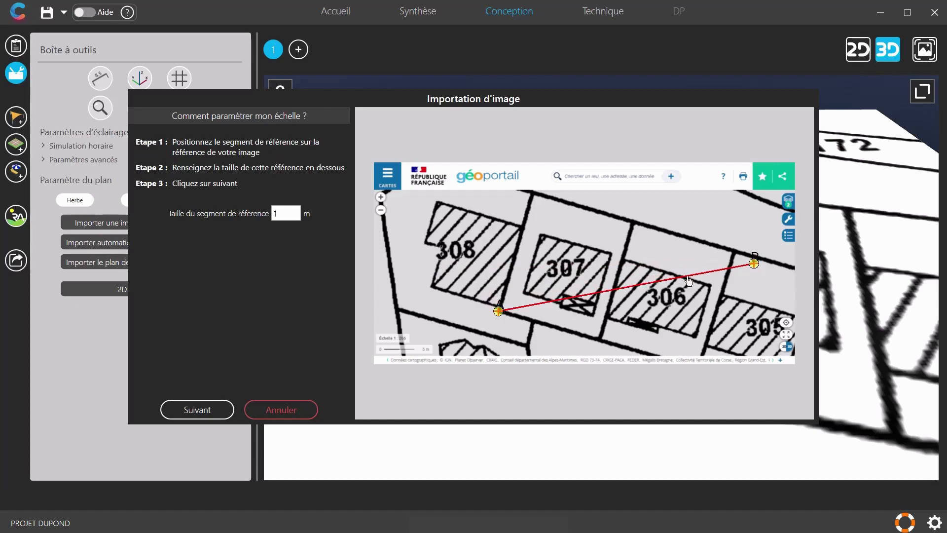
{"action": "left_click_drag", "start_coordinate": [755, 265], "coordinate": [599, 340]}
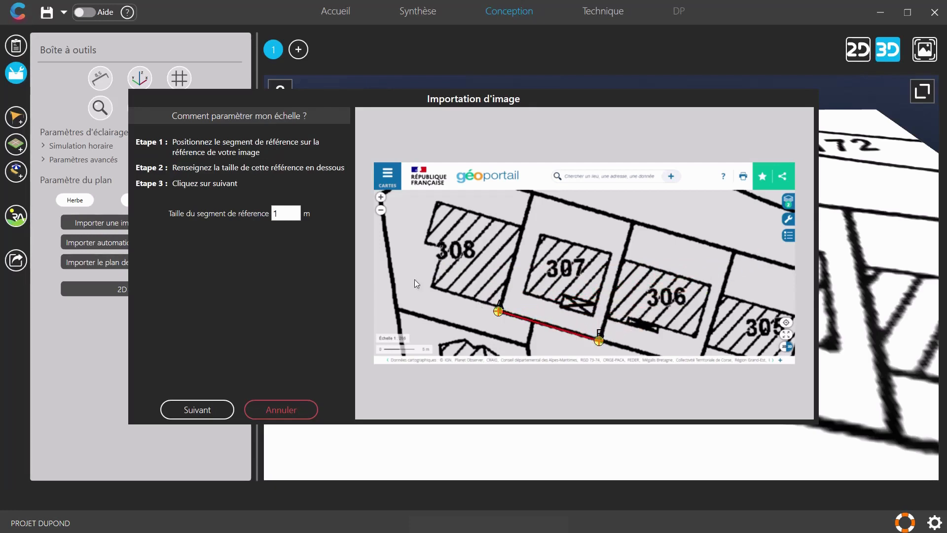
Step: Set the reference segment's length to 8 m and validate the Géoportail capture centred in the crop frame
{"action": "double_click", "coordinate": [282, 217]}
{"action": "type", "text": "8"}
{"action": "left_click", "coordinate": [205, 412]}
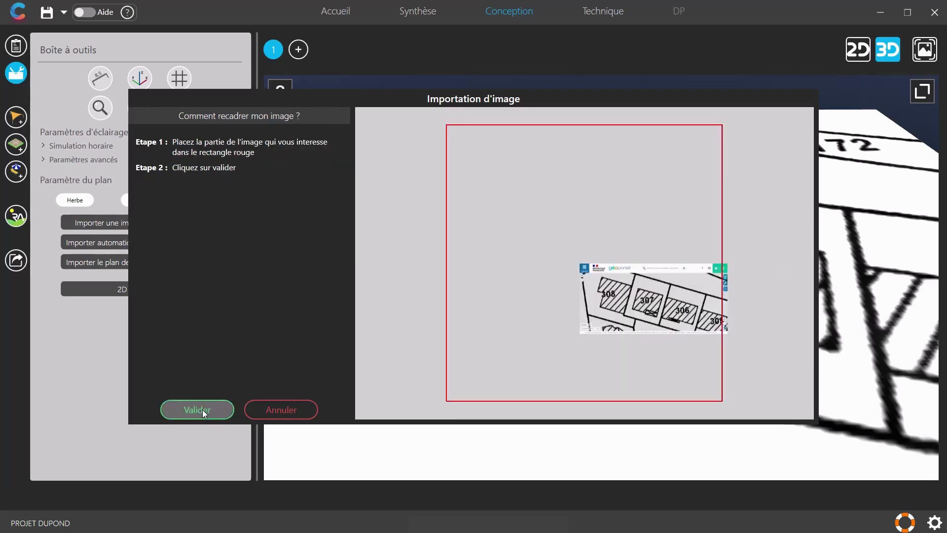
{"action": "left_click_drag", "start_coordinate": [662, 298], "coordinate": [594, 262]}
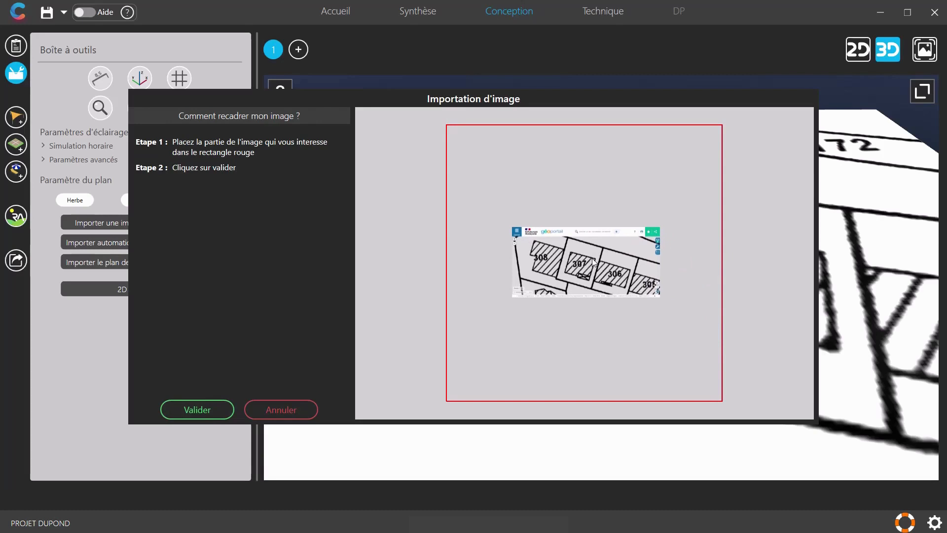
{"action": "left_click", "coordinate": [220, 409]}
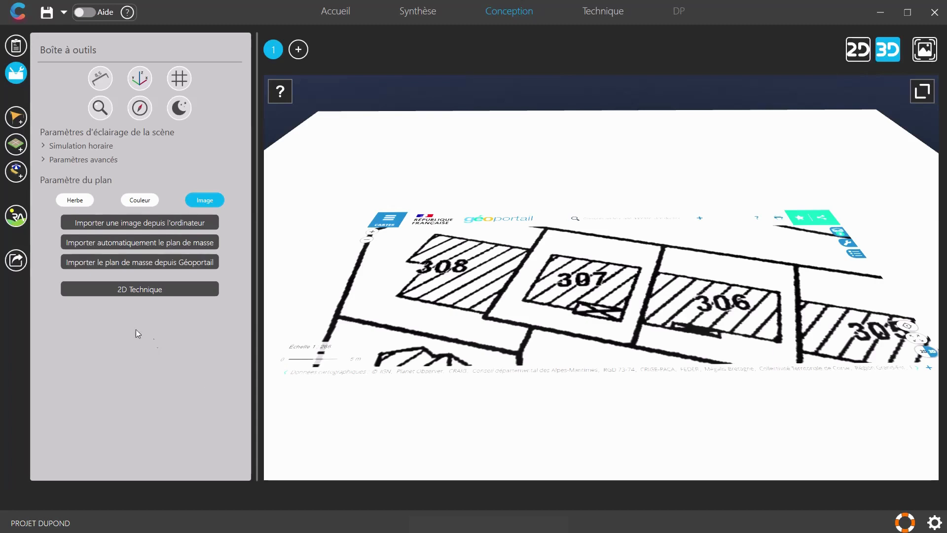
Step: Load the image vue de dessus.jpg from the computer's Images folder as the ground plan
{"action": "left_click", "coordinate": [114, 223]}
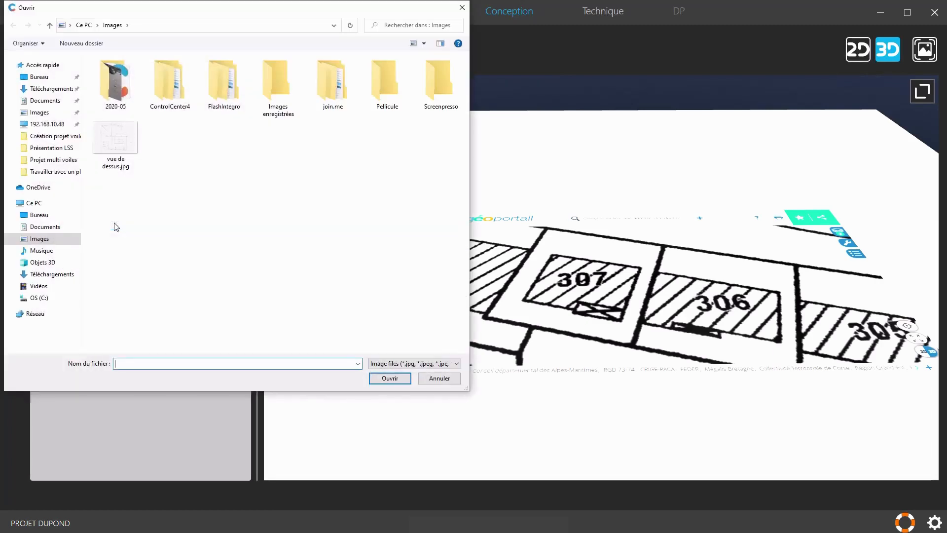
{"action": "left_click", "coordinate": [123, 144]}
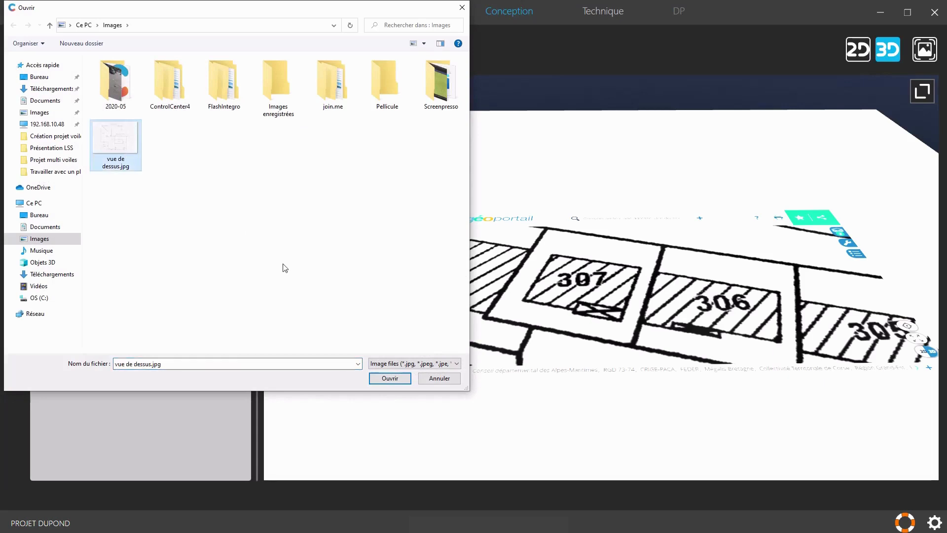
{"action": "left_click", "coordinate": [385, 380]}
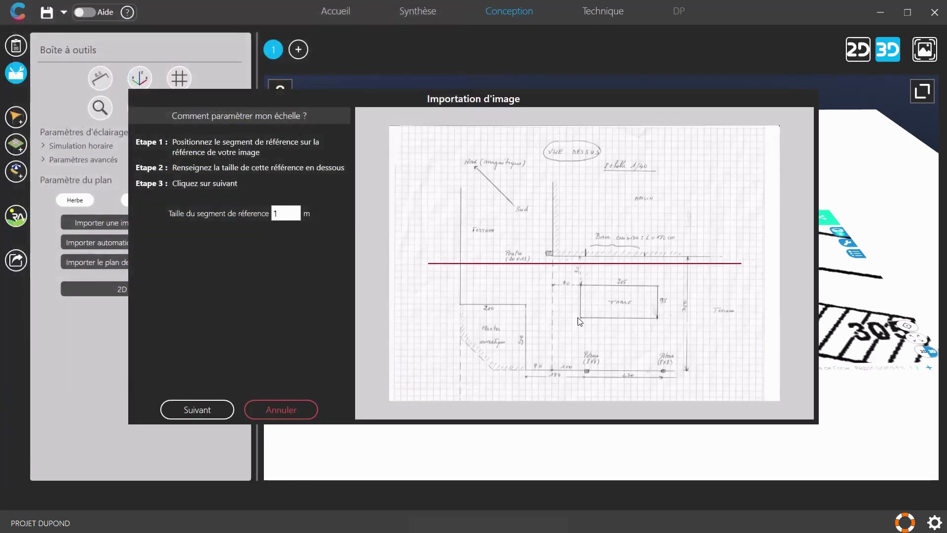
Step: Align the reference segment precisely with the vertical 350 dimension arrow on the hand-drawn plan
{"action": "left_click", "coordinate": [448, 264]}
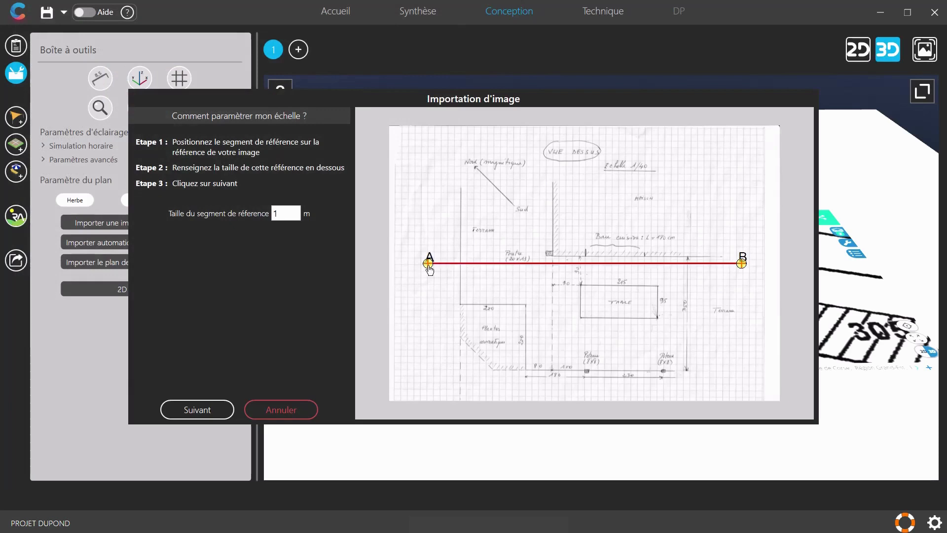
{"action": "left_click_drag", "start_coordinate": [429, 263], "coordinate": [690, 372]}
{"action": "scroll", "coordinate": [694, 374], "scroll_direction": "up", "scroll_amount": 5}
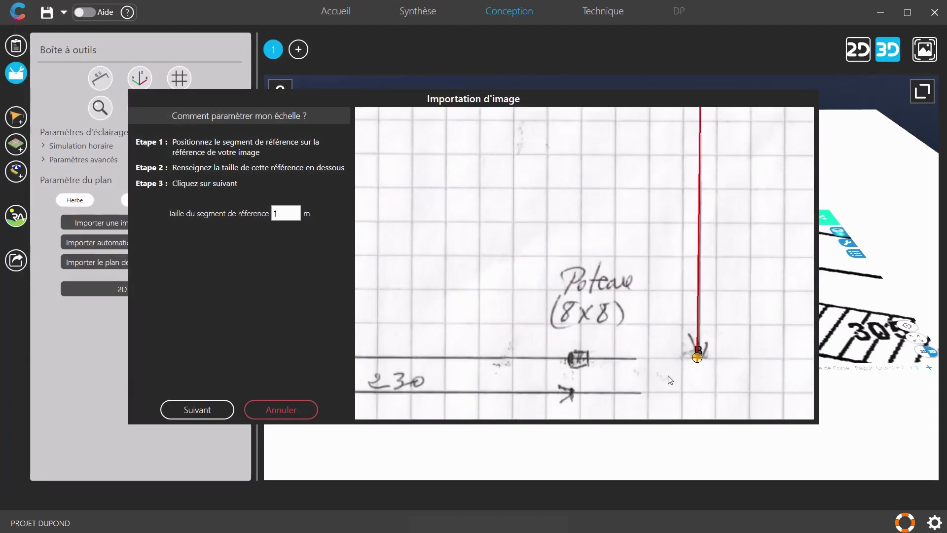
{"action": "scroll", "coordinate": [668, 380], "scroll_direction": "down", "scroll_amount": 5}
{"action": "scroll", "coordinate": [688, 150], "scroll_direction": "up", "scroll_amount": 5}
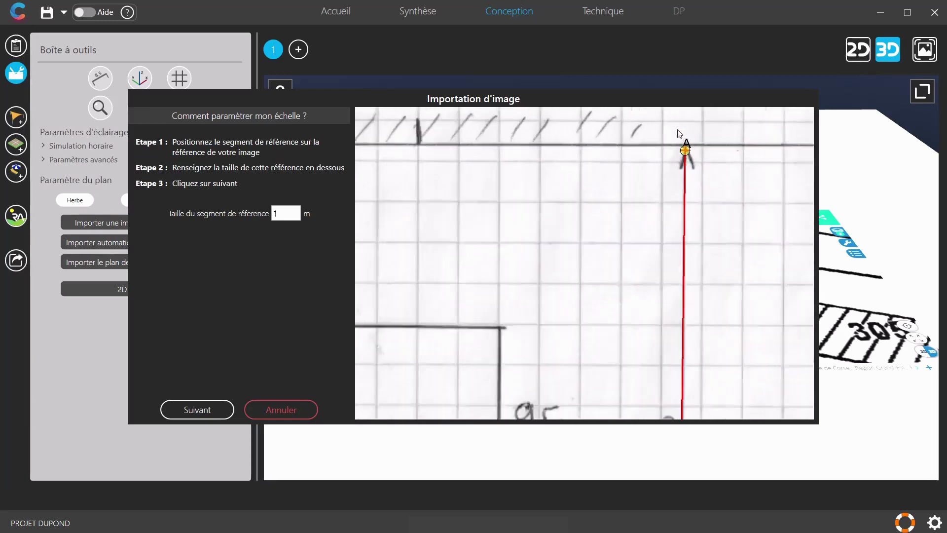
{"action": "left_click_drag", "start_coordinate": [687, 154], "coordinate": [686, 149]}
Step: Set the reference segment's length to 3.5 m and validate the drawing centred in the crop frame
{"action": "left_click", "coordinate": [286, 217]}
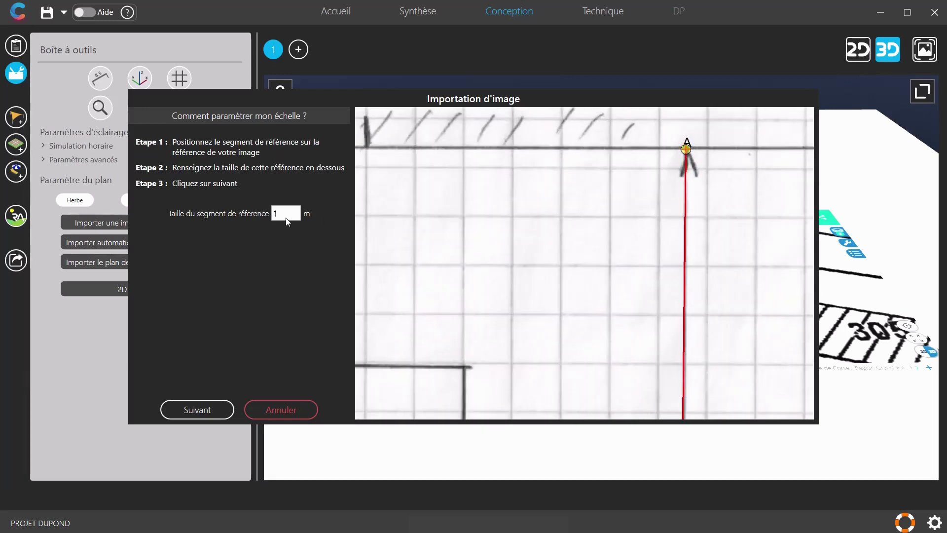
{"action": "left_click_drag", "start_coordinate": [286, 219], "coordinate": [247, 219]}
{"action": "type", "text": "3.5"}
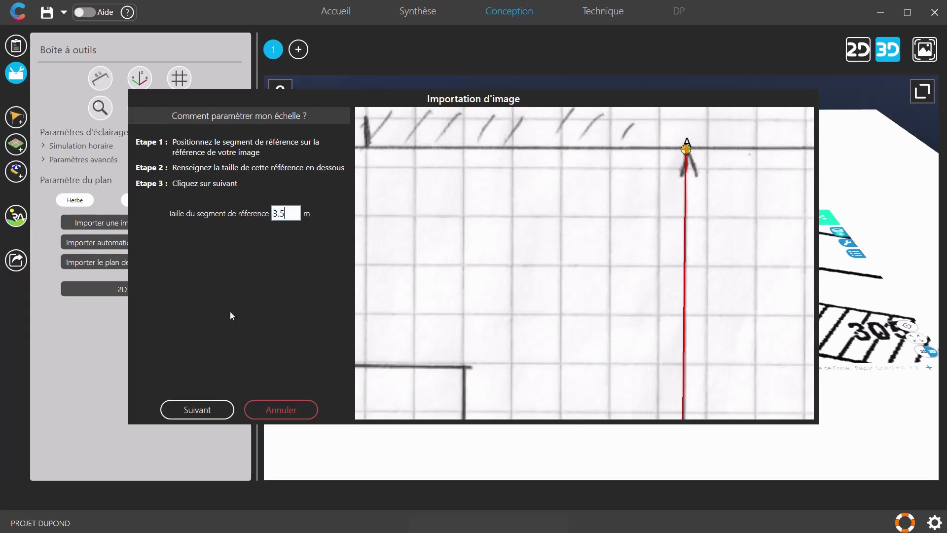
{"action": "left_click", "coordinate": [210, 411]}
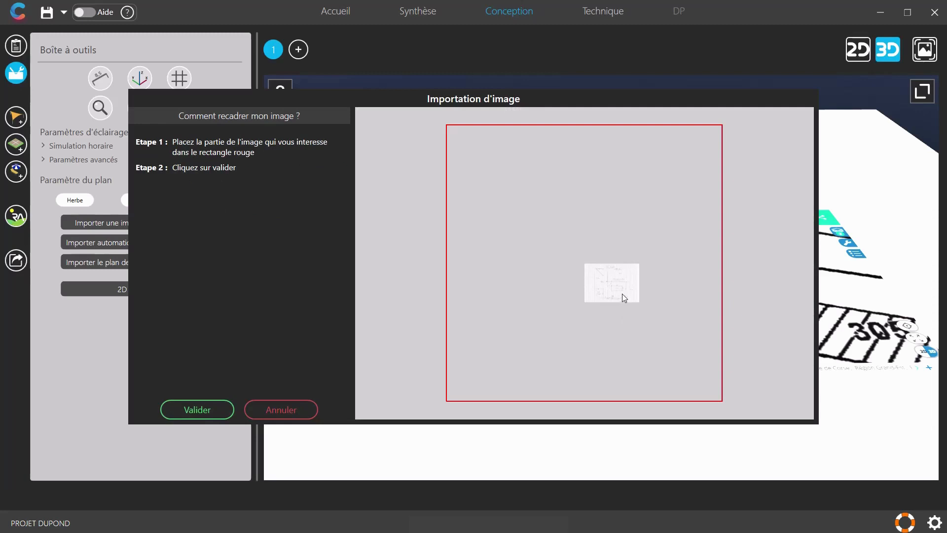
{"action": "left_click_drag", "start_coordinate": [621, 294], "coordinate": [593, 279]}
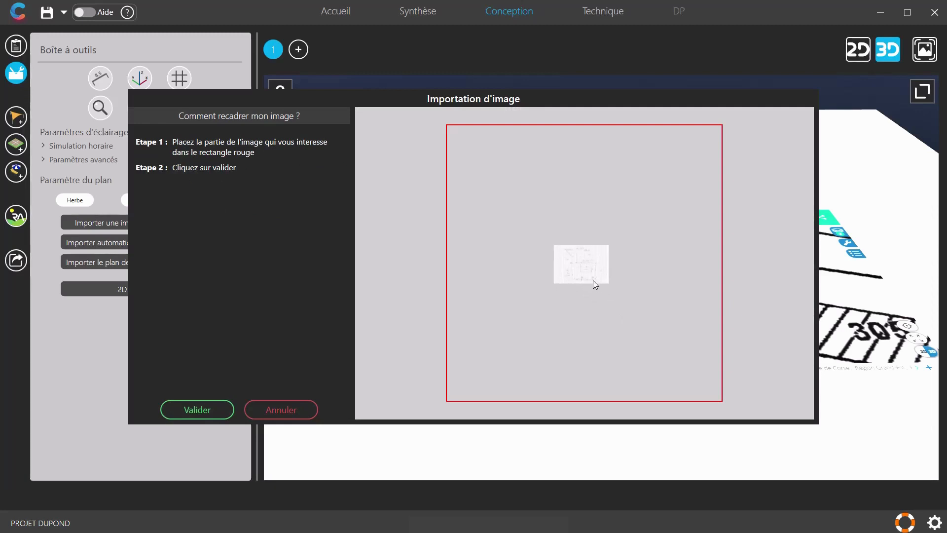
{"action": "left_click", "coordinate": [201, 413]}
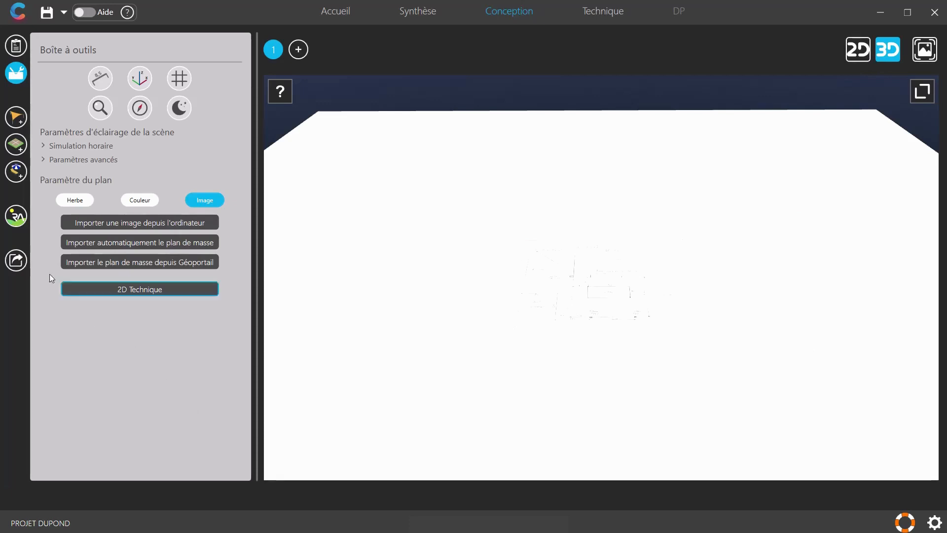
Step: Lower the scene light to about 40% of its range to make the imported sketch readable from above
{"action": "left_click", "coordinate": [75, 159]}
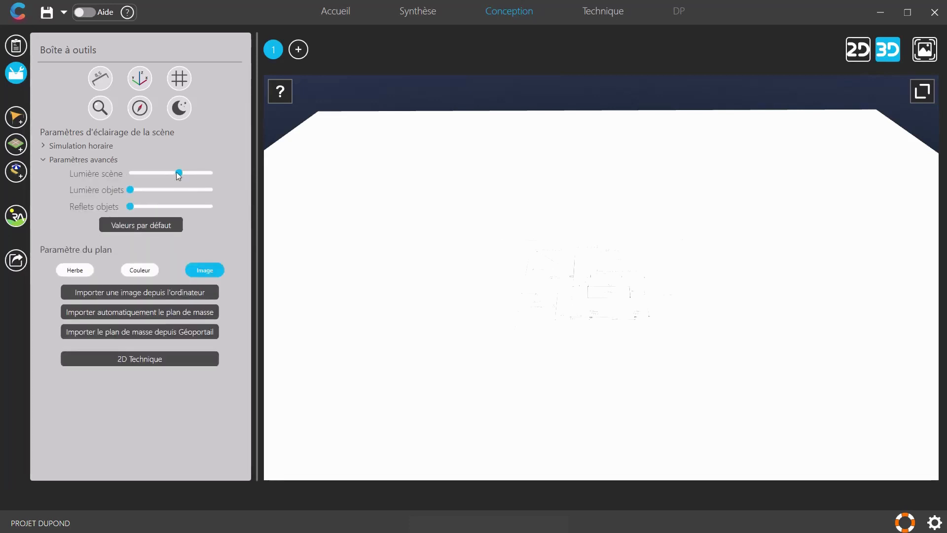
{"action": "left_click_drag", "start_coordinate": [176, 173], "coordinate": [162, 174]}
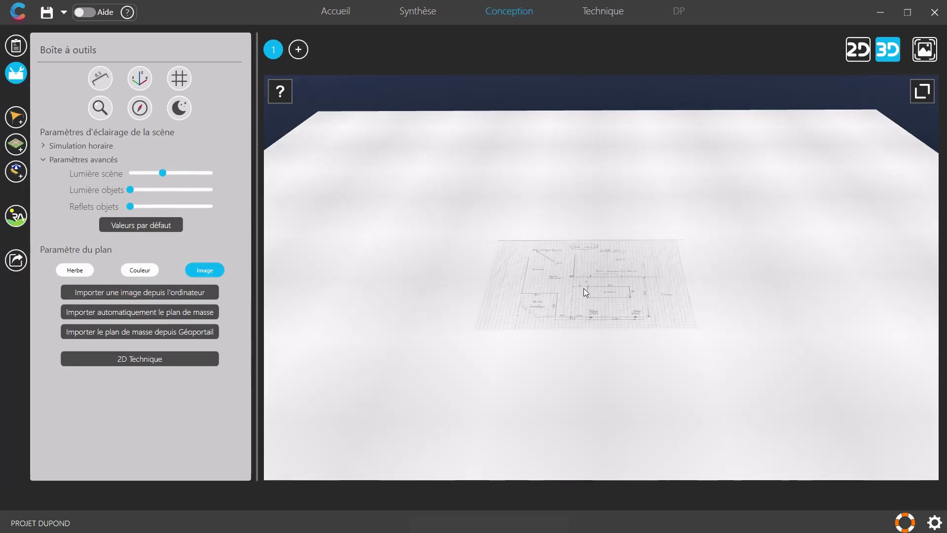
{"action": "left_click_drag", "start_coordinate": [584, 288], "coordinate": [595, 328]}
{"action": "scroll", "coordinate": [614, 269], "scroll_direction": "up", "scroll_amount": 5}
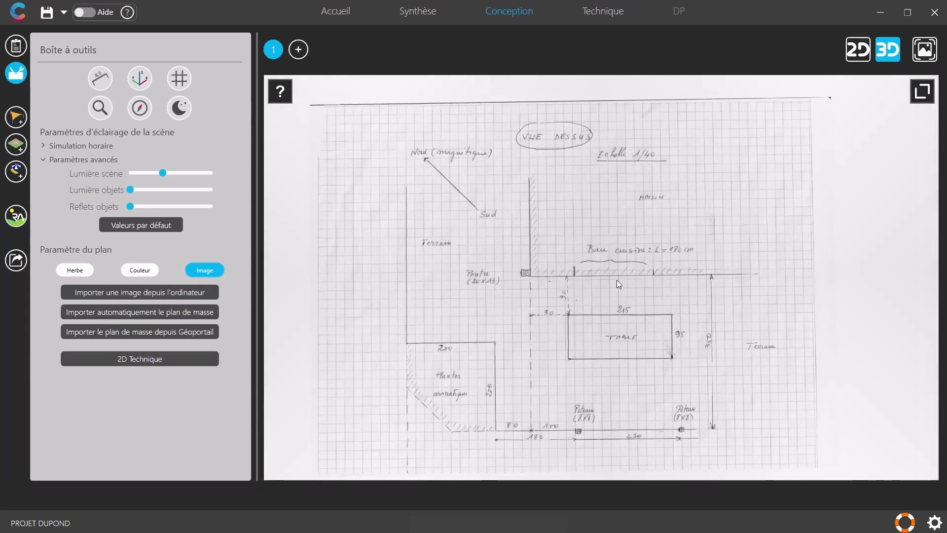
Step: Trace a free-form terrace over the sketched outline, with sides about 2.84, 1.97, 4.83, 3.52, 5.66, 2, 2.03 and 3.46 m
{"action": "left_click", "coordinate": [18, 150]}
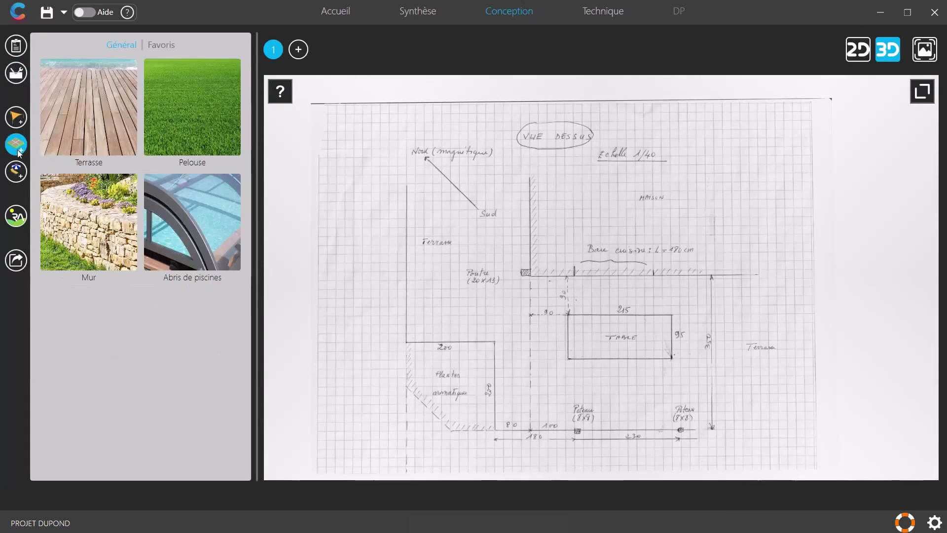
{"action": "left_click", "coordinate": [77, 140]}
{"action": "left_click", "coordinate": [185, 88]}
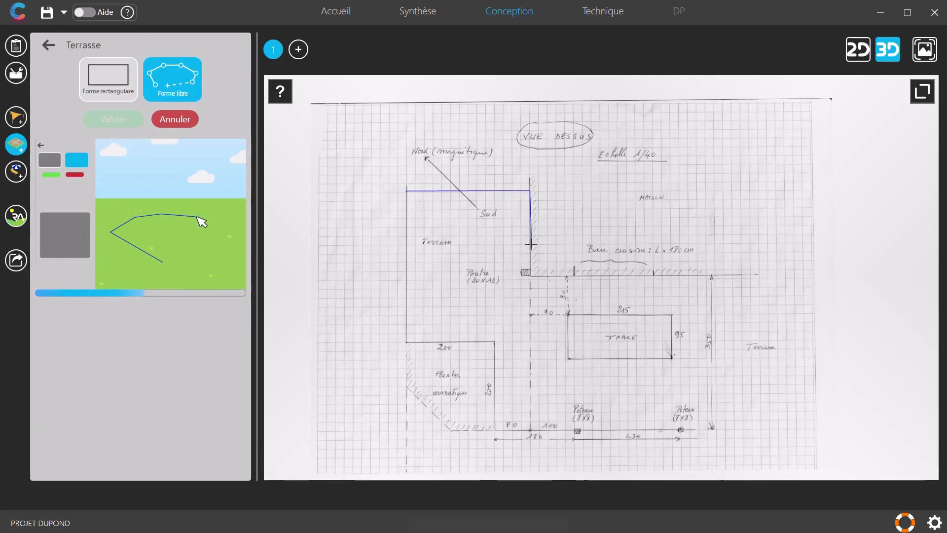
{"action": "left_click", "coordinate": [530, 276]}
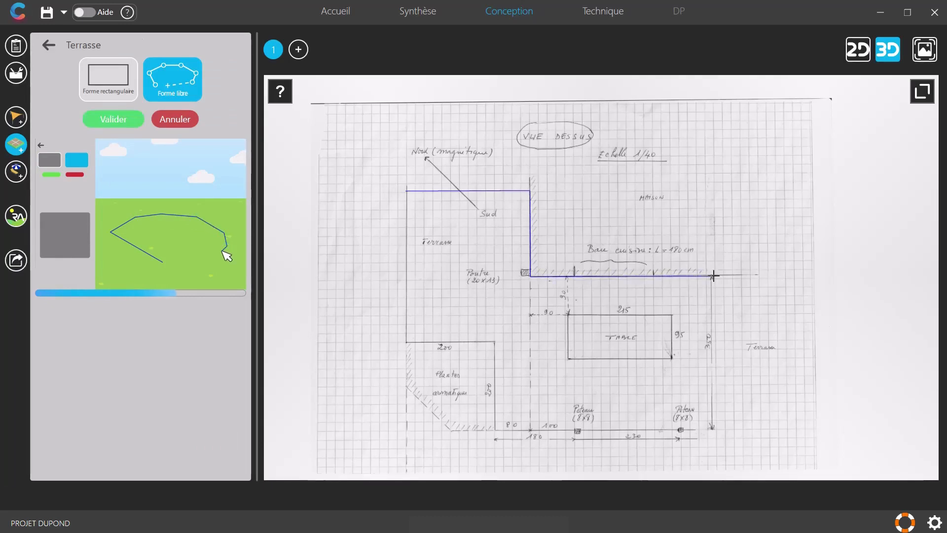
{"action": "left_click", "coordinate": [742, 276]}
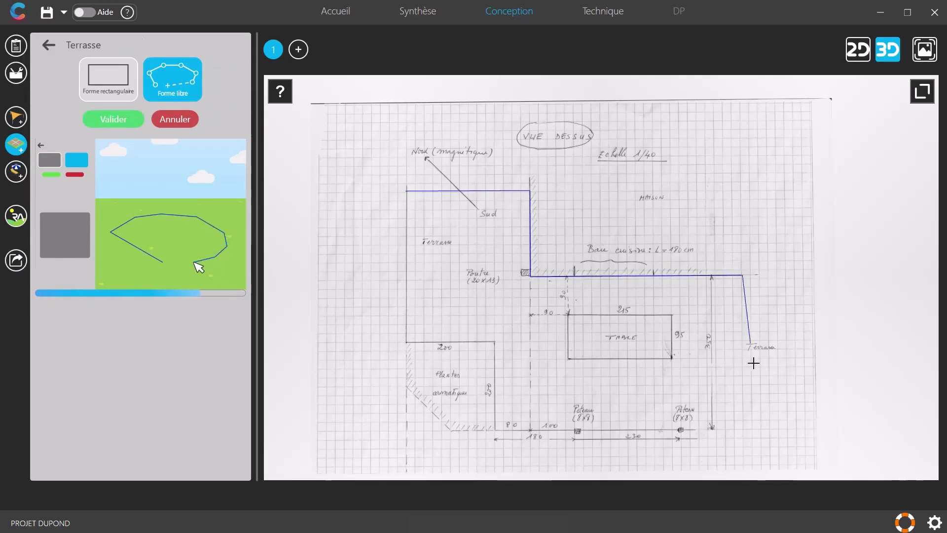
{"action": "left_click", "coordinate": [743, 430]}
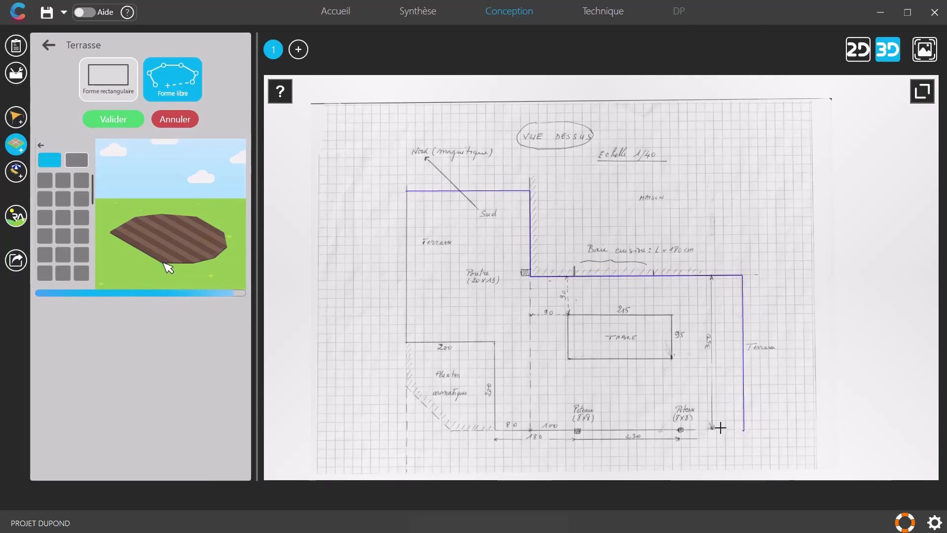
{"action": "left_click", "coordinate": [495, 429]}
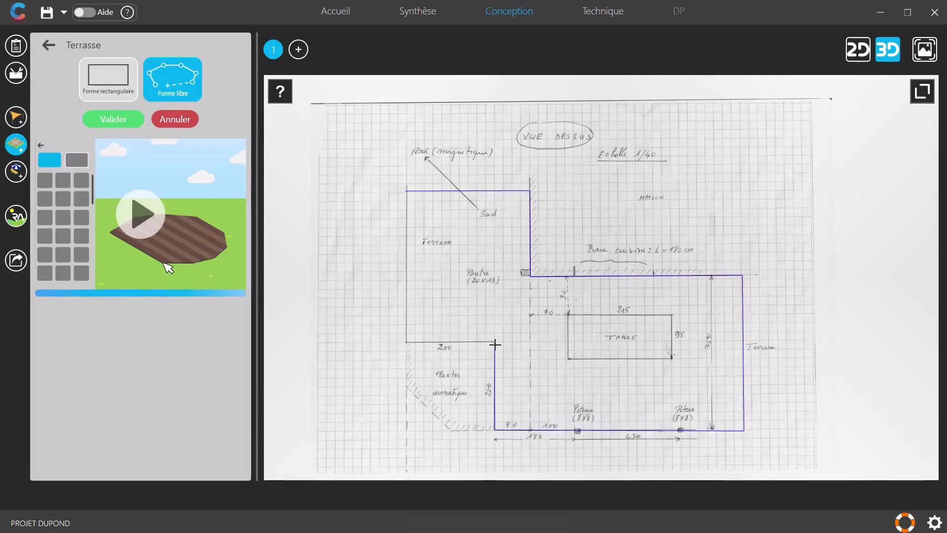
{"action": "left_click", "coordinate": [495, 340]}
{"action": "left_click", "coordinate": [406, 341]}
{"action": "left_click", "coordinate": [406, 191]}
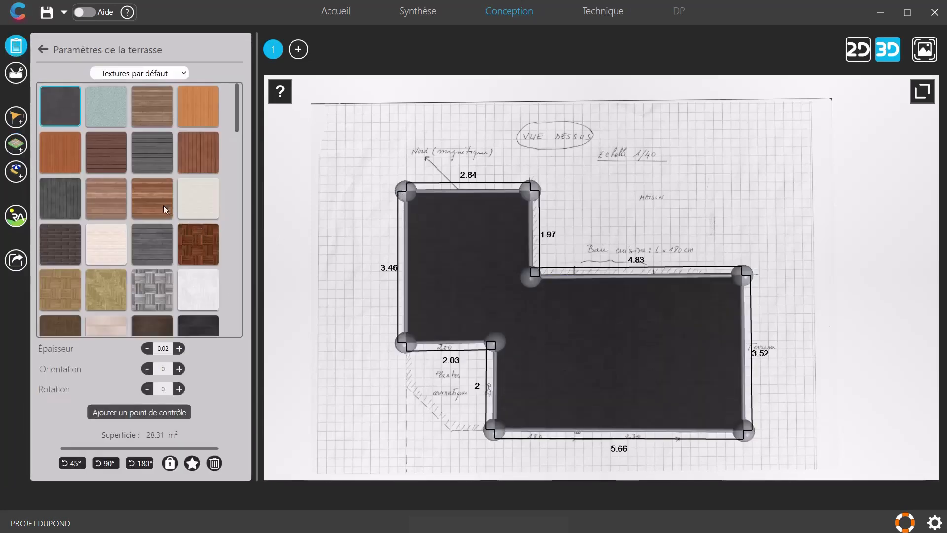
Step: Apply the default brown wood texture, third in the third row, to the terrace and close its settings
{"action": "left_click", "coordinate": [151, 203]}
{"action": "left_click", "coordinate": [380, 401]}
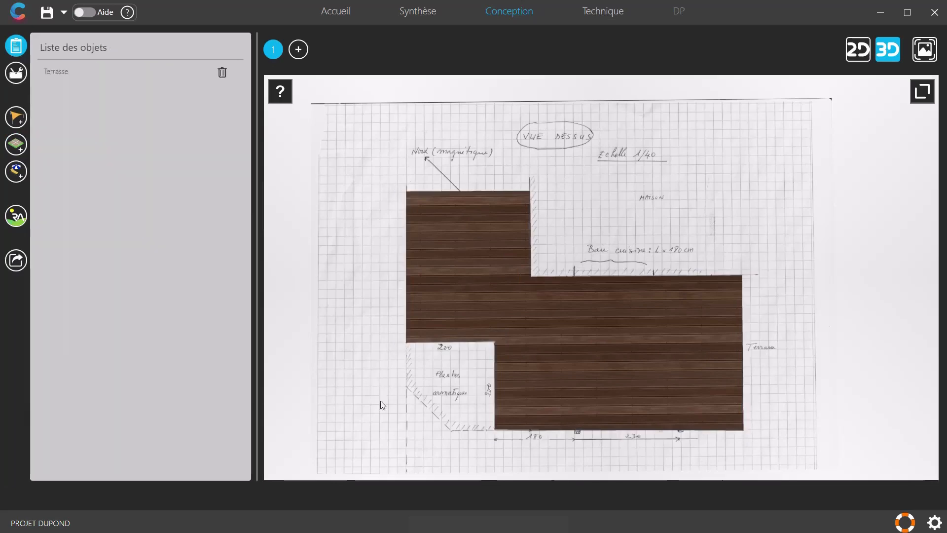
{"action": "left_click_drag", "start_coordinate": [380, 401], "coordinate": [385, 355]}
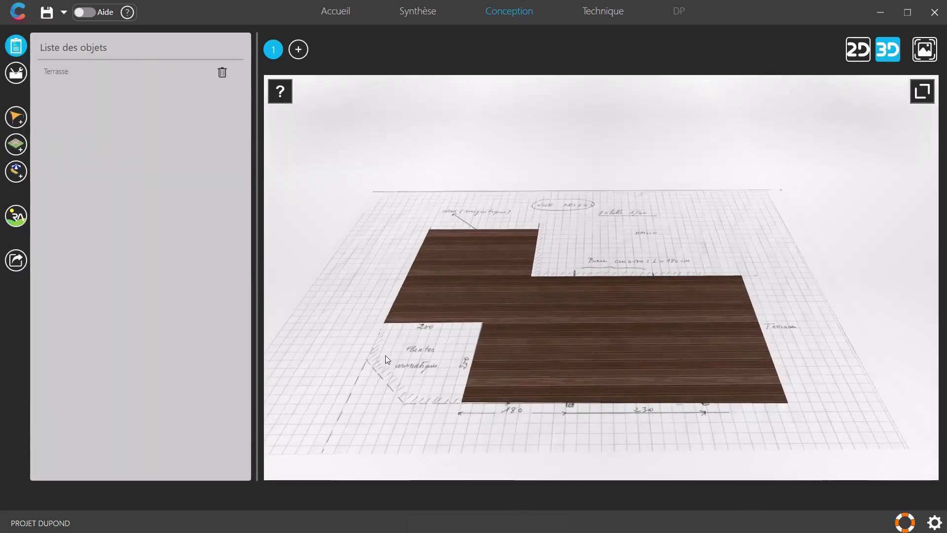